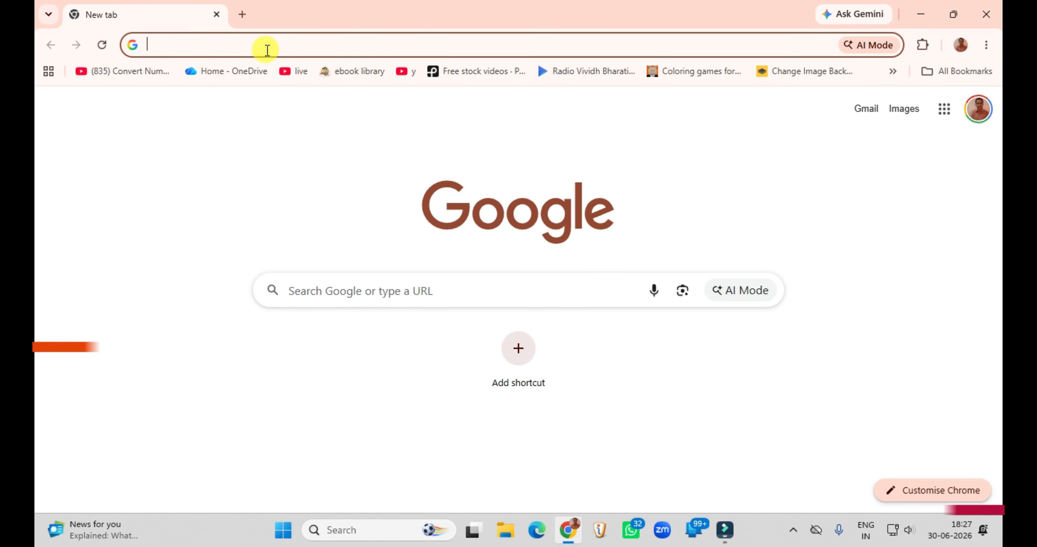
# Step: Open the UDISE+ SDMS site at sdms.udiseplus.gov.in and log in with the prefilled school credentials and the captcha
pyautogui.write('sd')
pyautogui.press('Right')
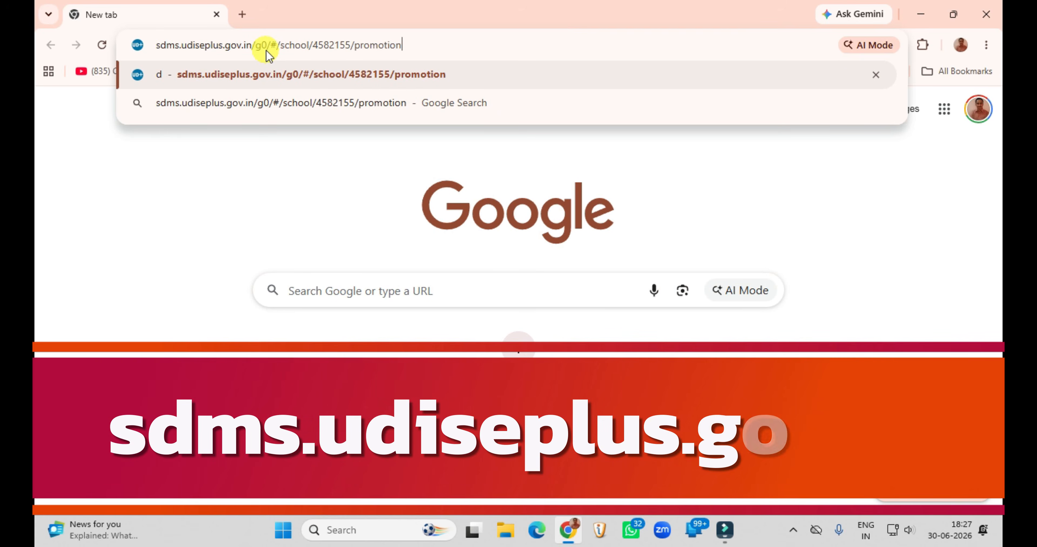
pyautogui.press('Return')
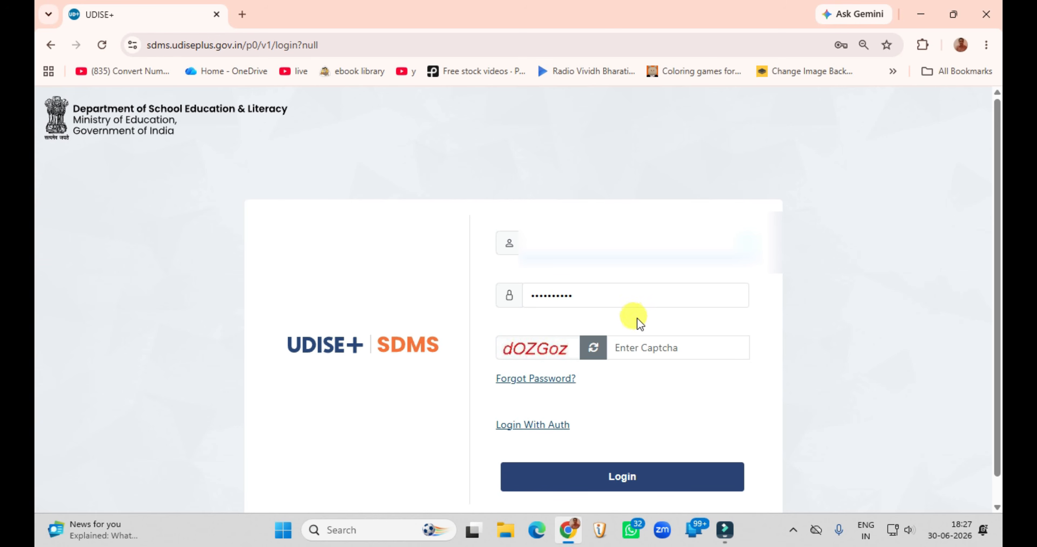
pyautogui.click(647, 350)
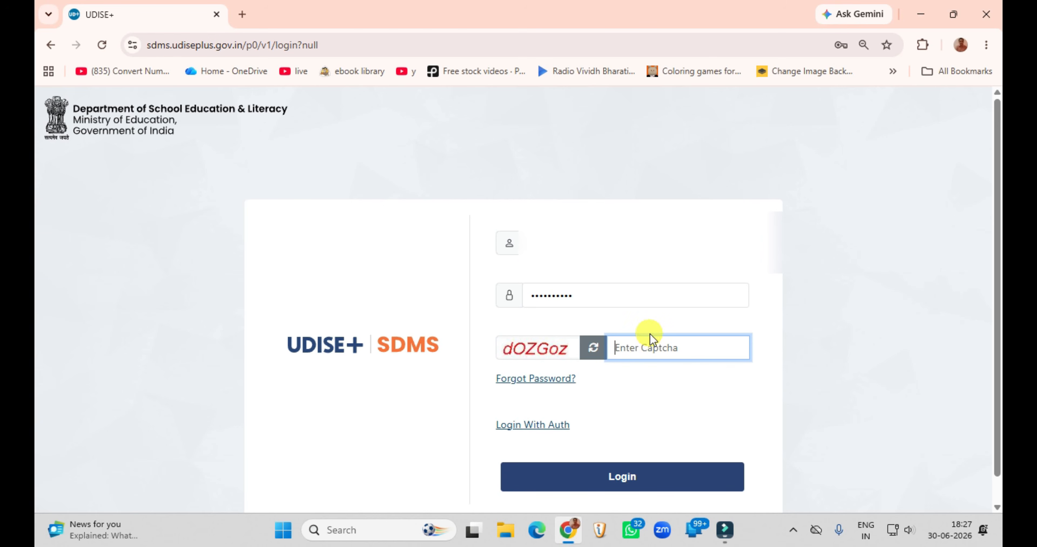
pyautogui.click(717, 485)
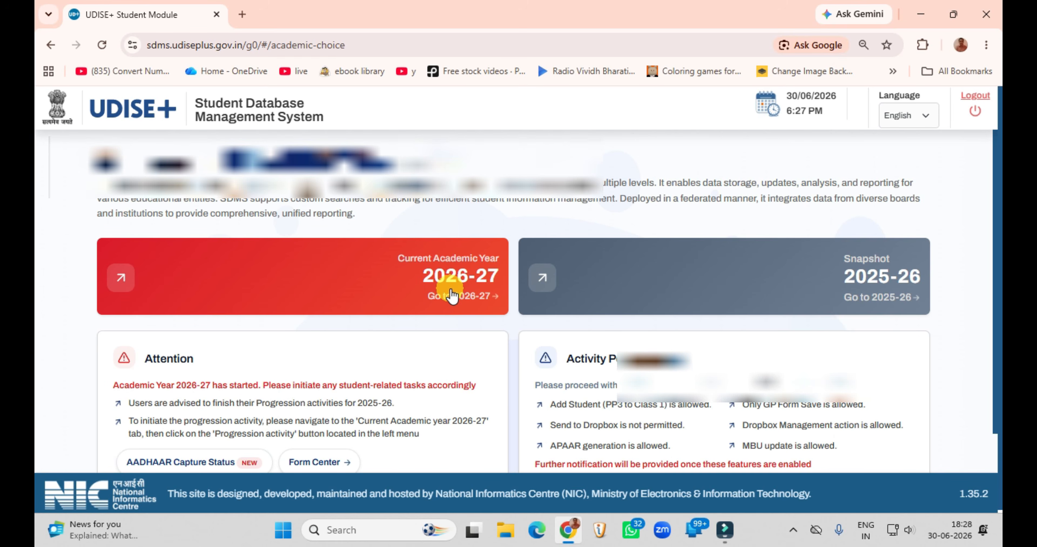
# Step: Enter the current academic year 2026-27 and dismiss the school transition and school information notices
pyautogui.click(467, 281)
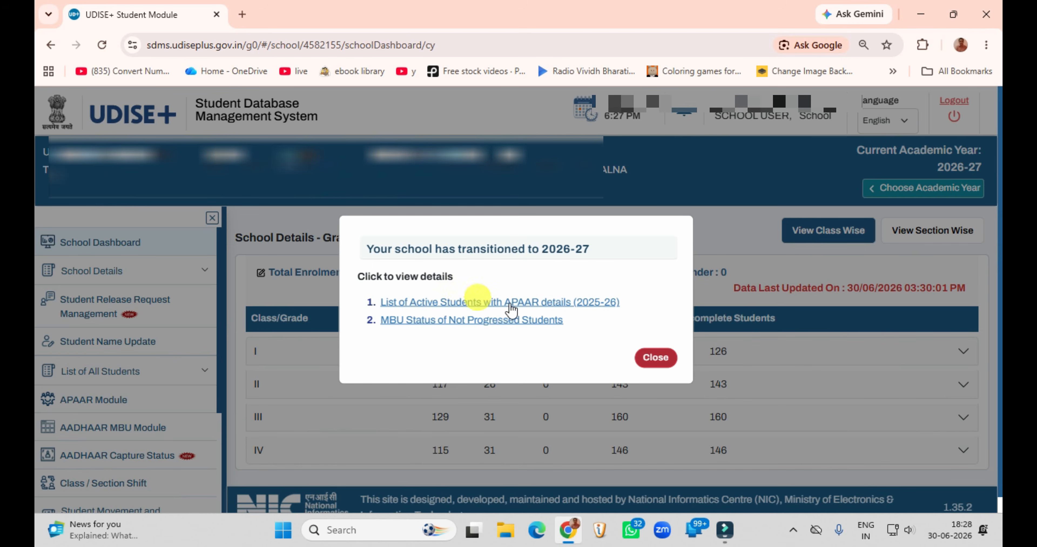
pyautogui.click(648, 358)
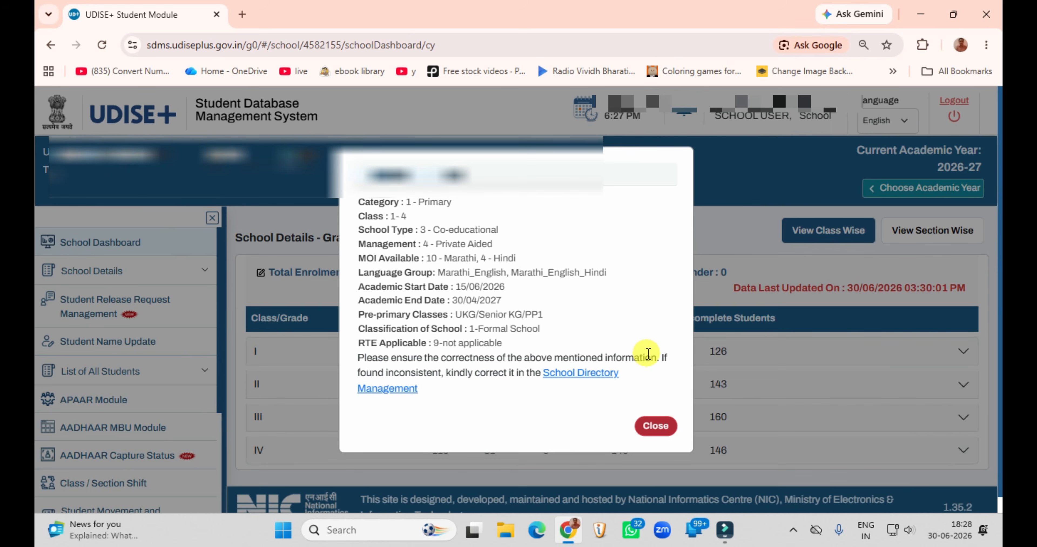
pyautogui.click(655, 427)
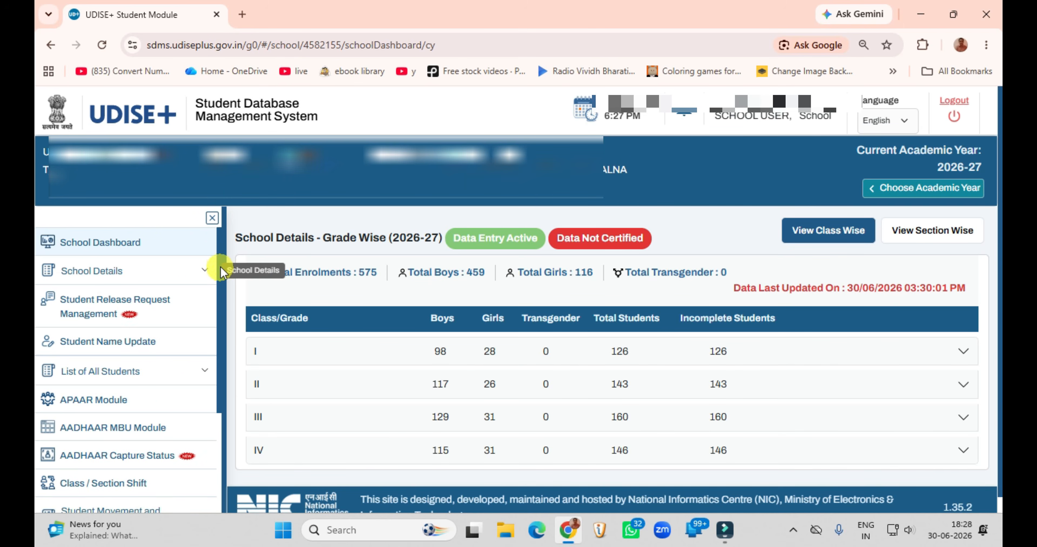
# Step: Go to the Import Module under Student Movement and Progression and start an import within the state
pyautogui.moveTo(220, 266); pyautogui.dragTo(220, 257)
pyautogui.click(181, 224)
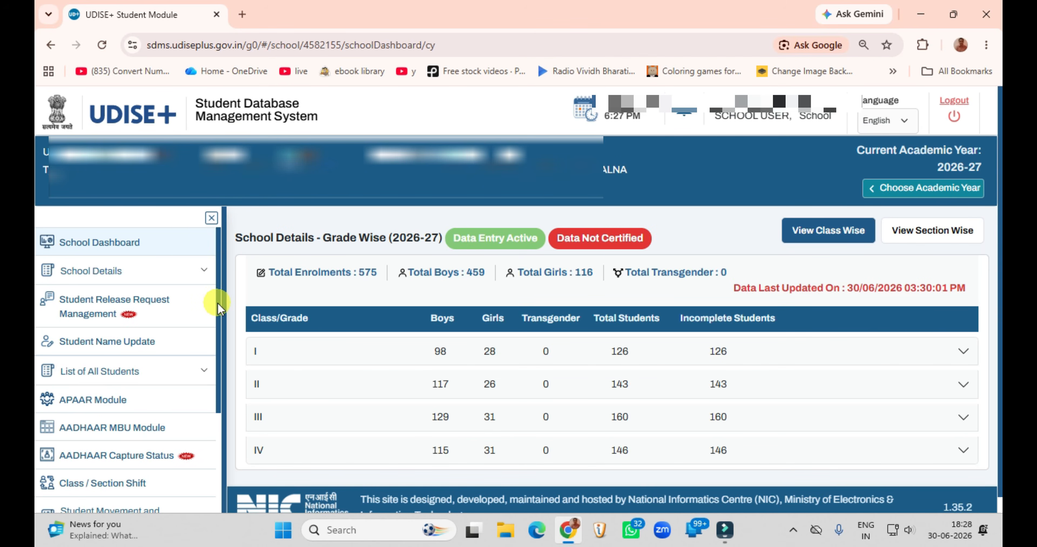
pyautogui.moveTo(218, 306); pyautogui.dragTo(220, 360)
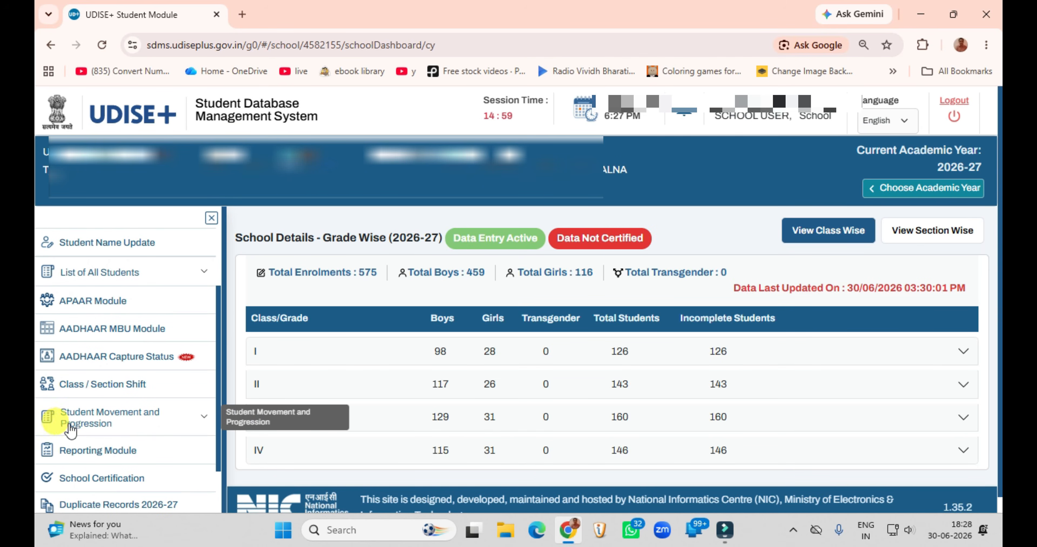
pyautogui.click(147, 425)
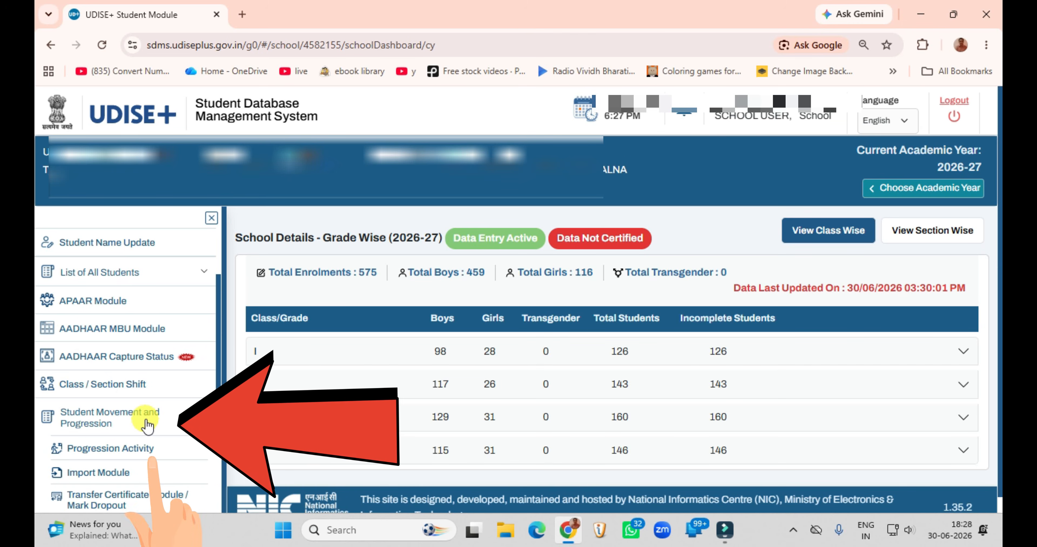
pyautogui.click(113, 476)
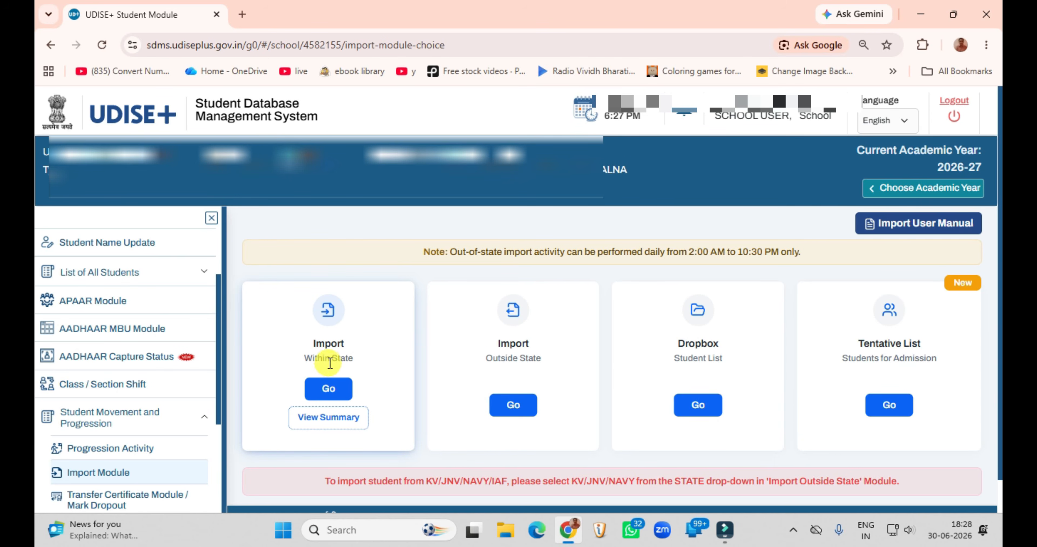
pyautogui.click(328, 389)
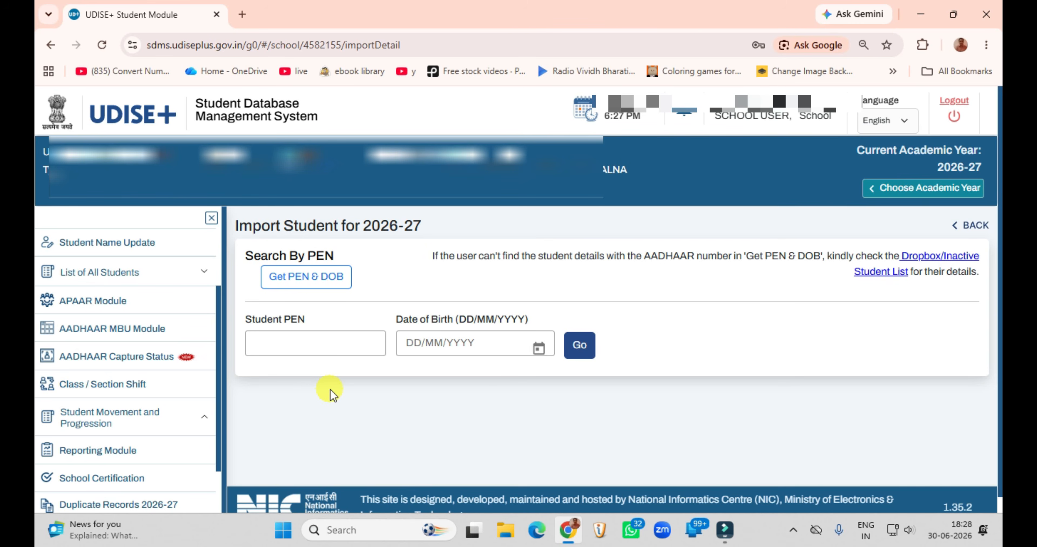
# Step: Examine the student search fields and the Get PEN & DOB lookup by AADHAAR number and year of birth, and close the lookup
pyautogui.click(267, 340)
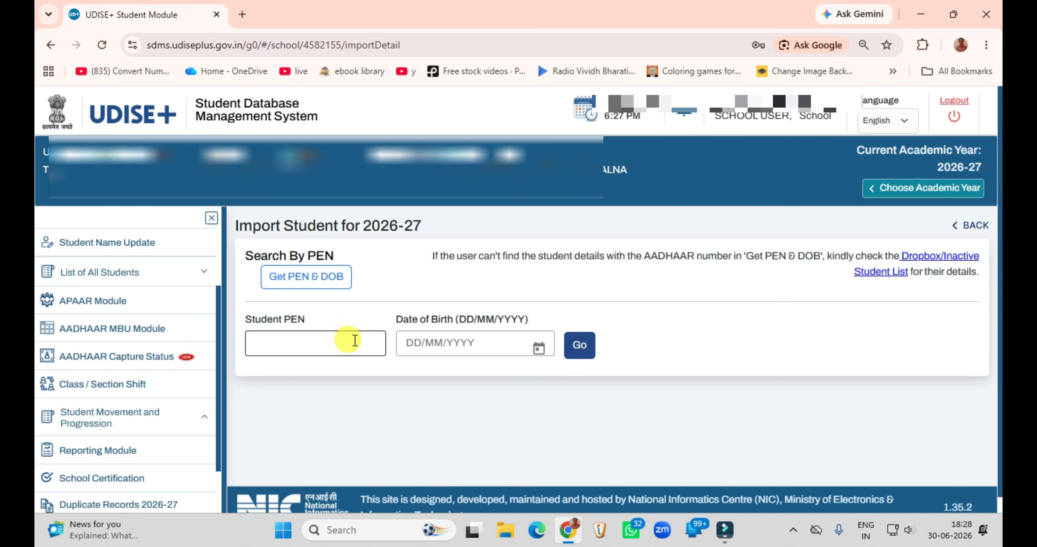
pyautogui.click(512, 347)
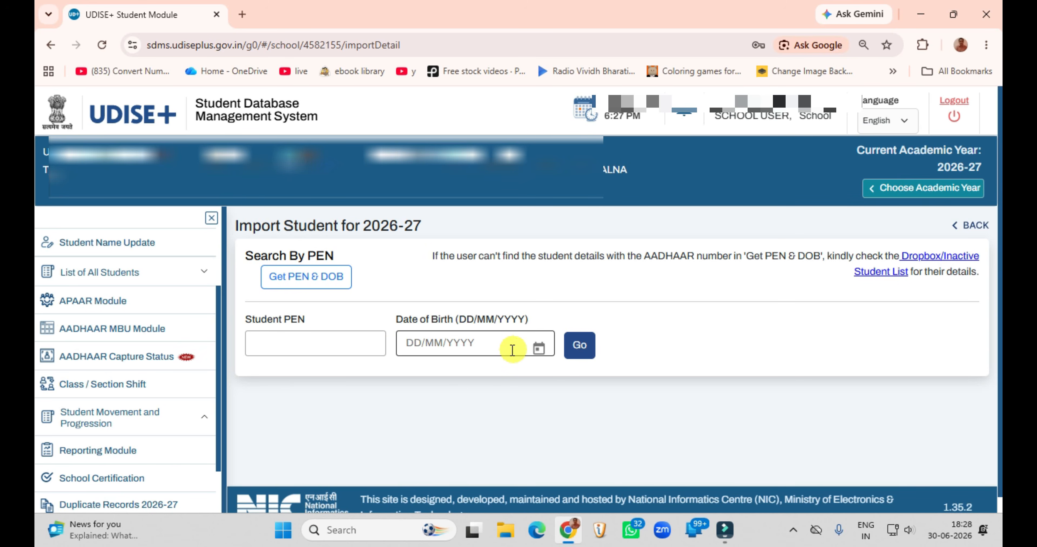
pyautogui.click(269, 333)
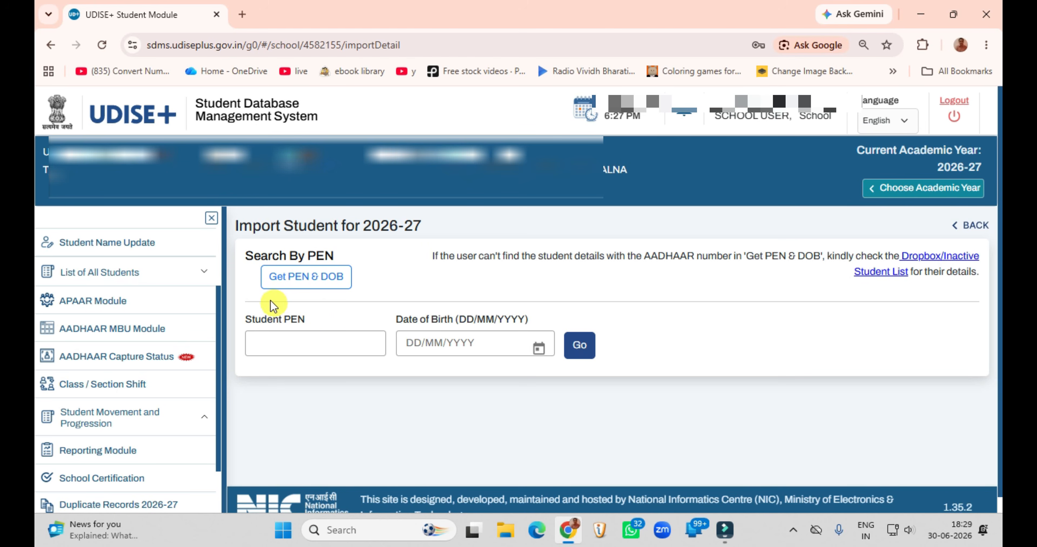
pyautogui.click(329, 280)
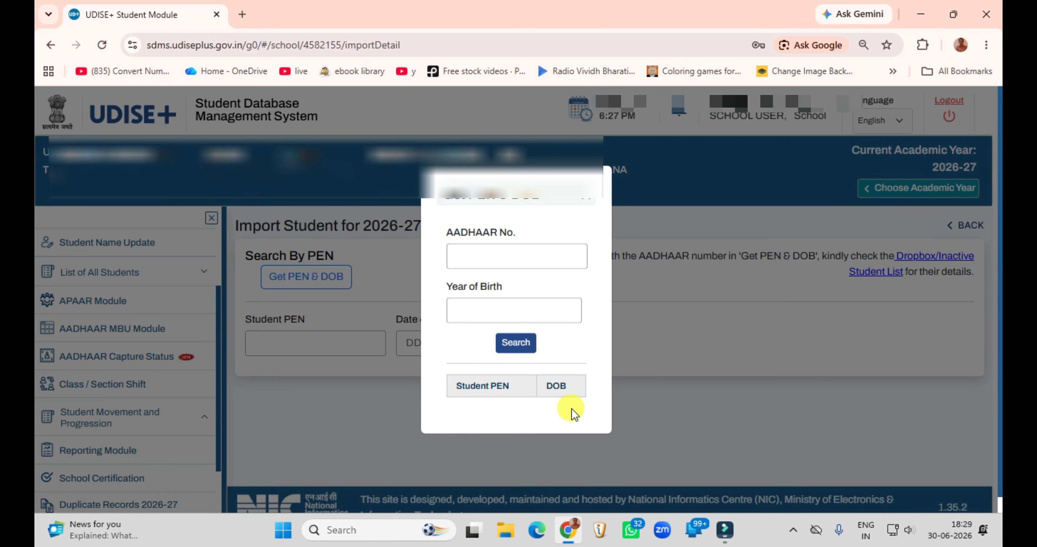
pyautogui.click(408, 359)
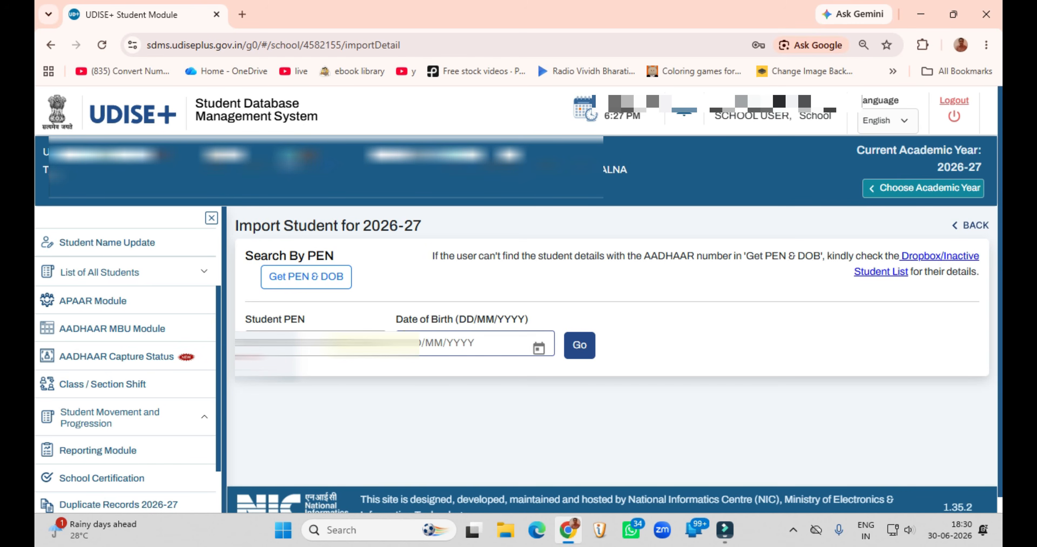
# Step: Search for the student by entering the student PEN and date of birth, and review the current schooling details
pyautogui.click(407, 334)
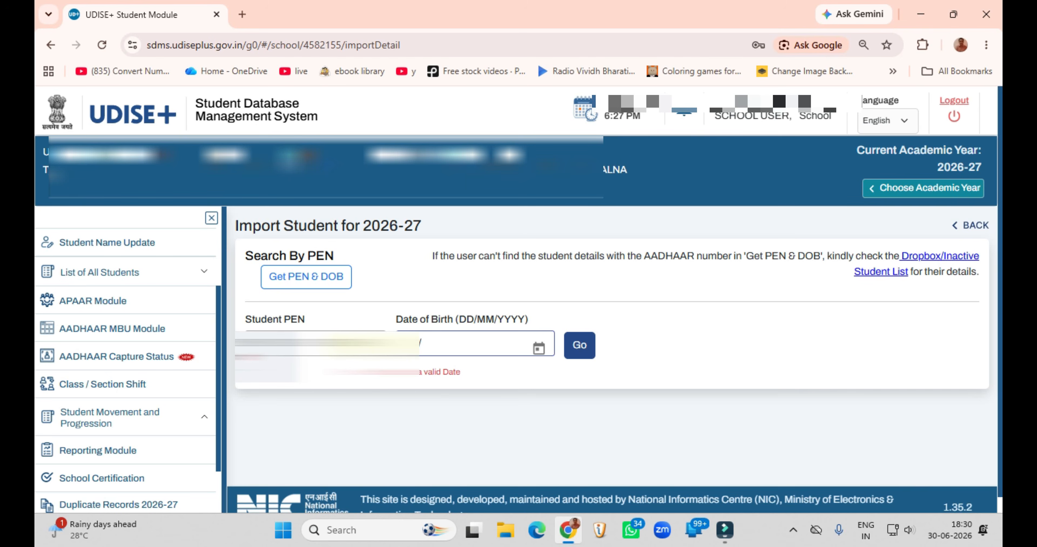
pyautogui.write('09/2019')
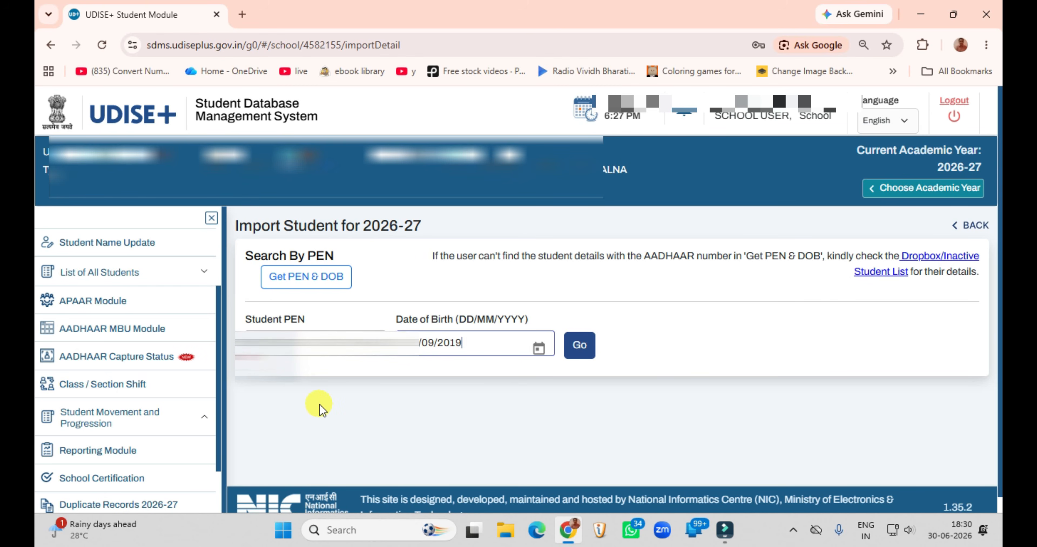
pyautogui.click(579, 347)
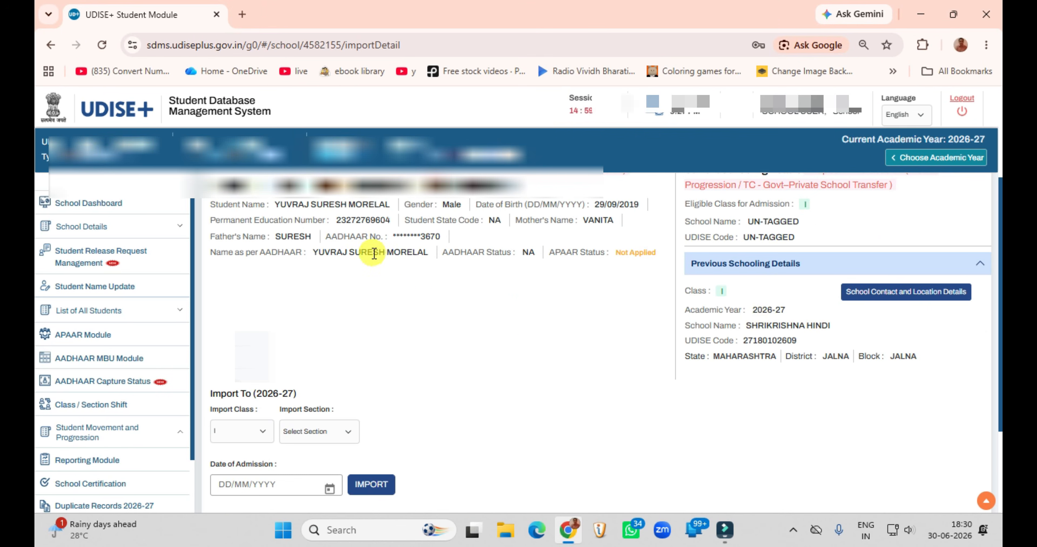
pyautogui.scroll(2, 545, 329)
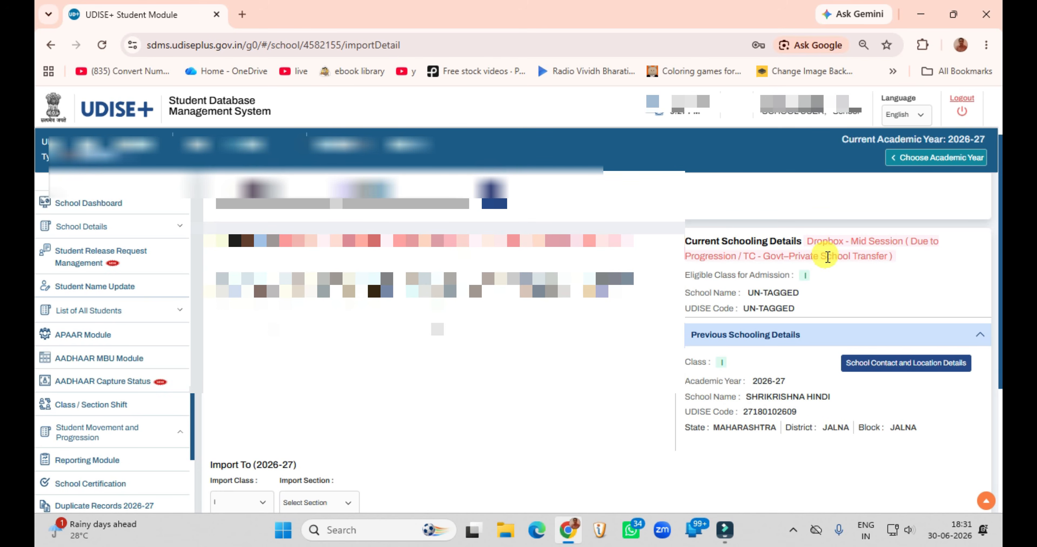
# Step: Set the student's import class to I and the import section to C
pyautogui.click(243, 504)
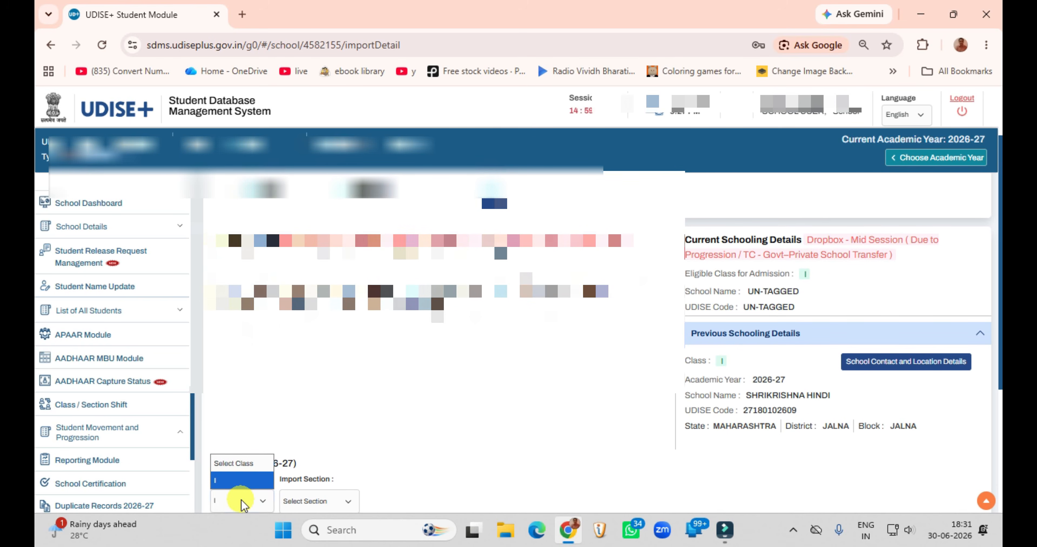
pyautogui.click(246, 480)
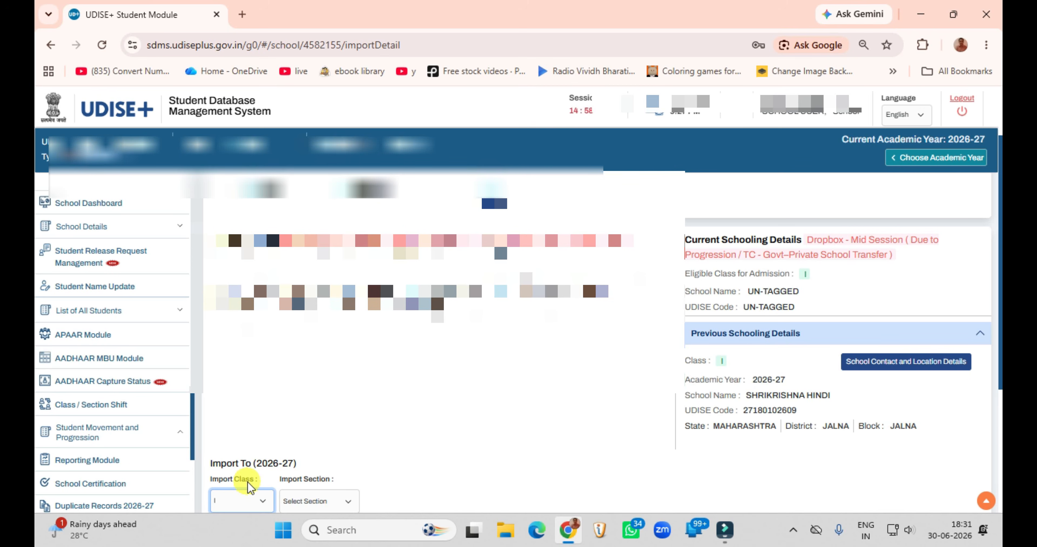
pyautogui.click(324, 506)
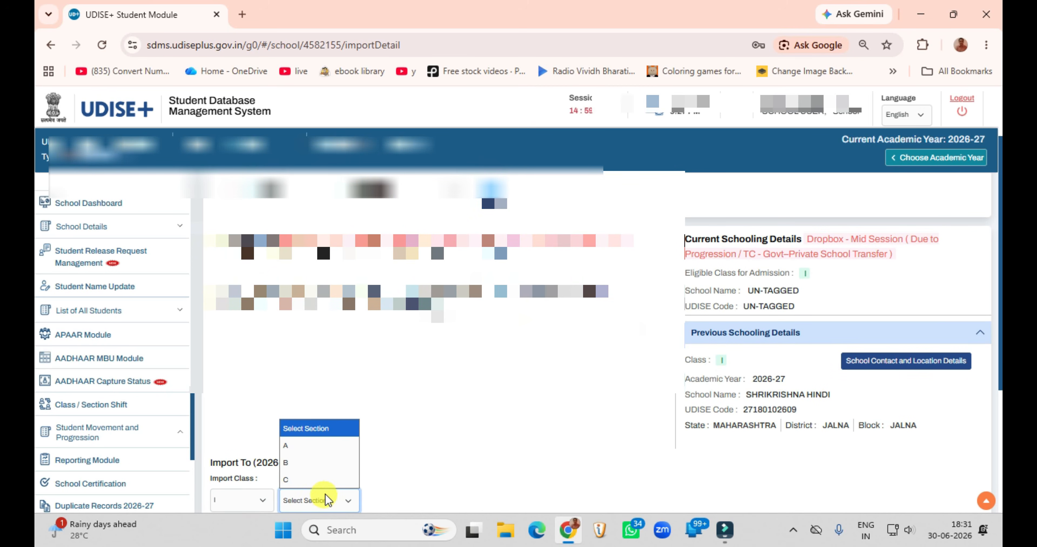
pyautogui.click(326, 481)
# Step: Set the date of admission to 15/06/2026, import the student, and acknowledge the confirmations
pyautogui.scroll(-5, 281, 382)
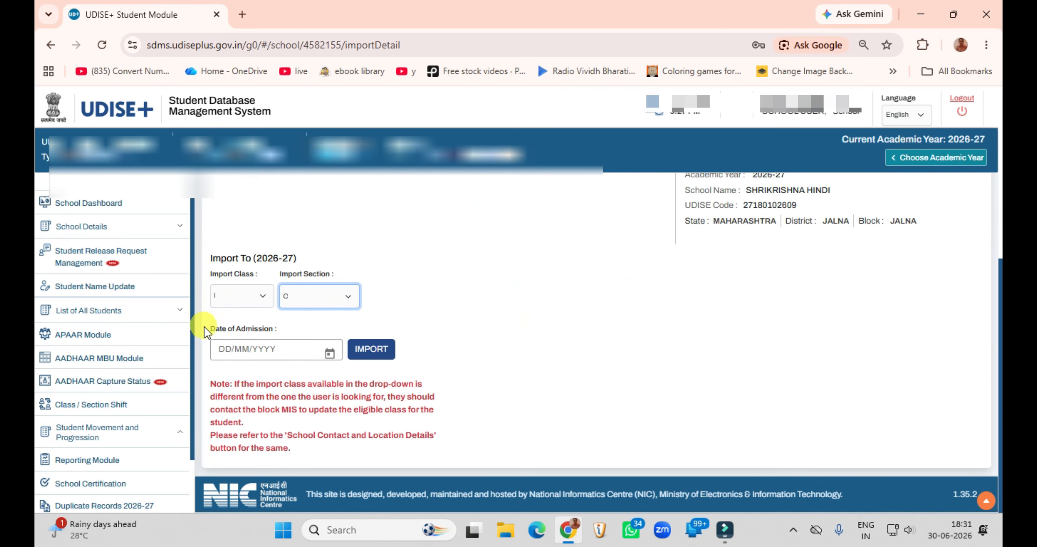
pyautogui.click(227, 351)
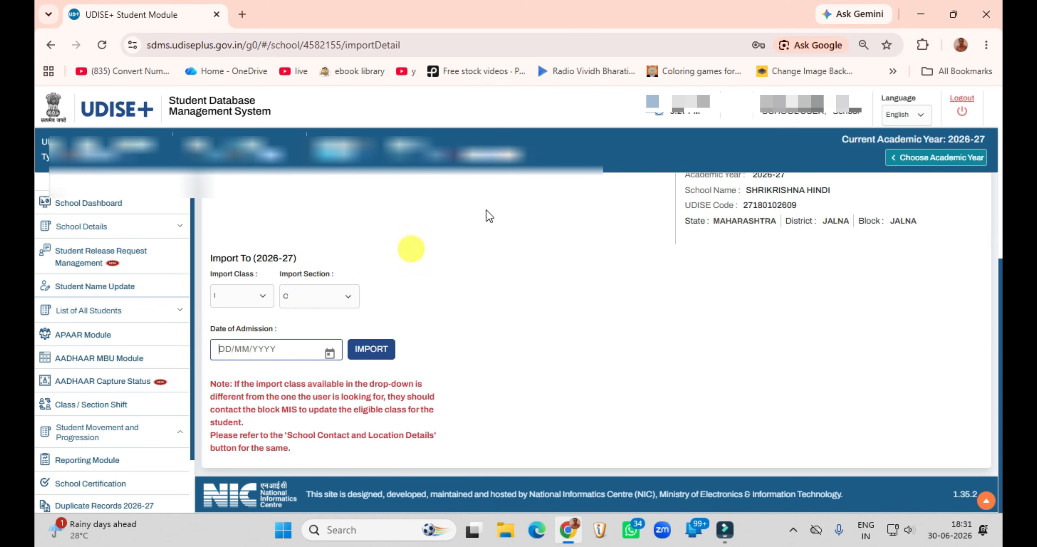
pyautogui.write('15/06/2026')
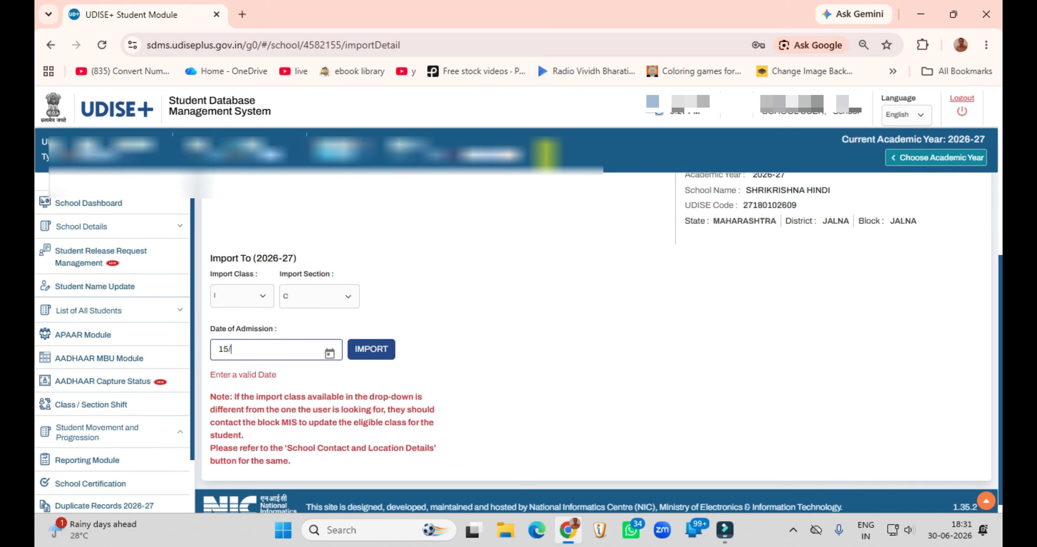
pyautogui.click(381, 355)
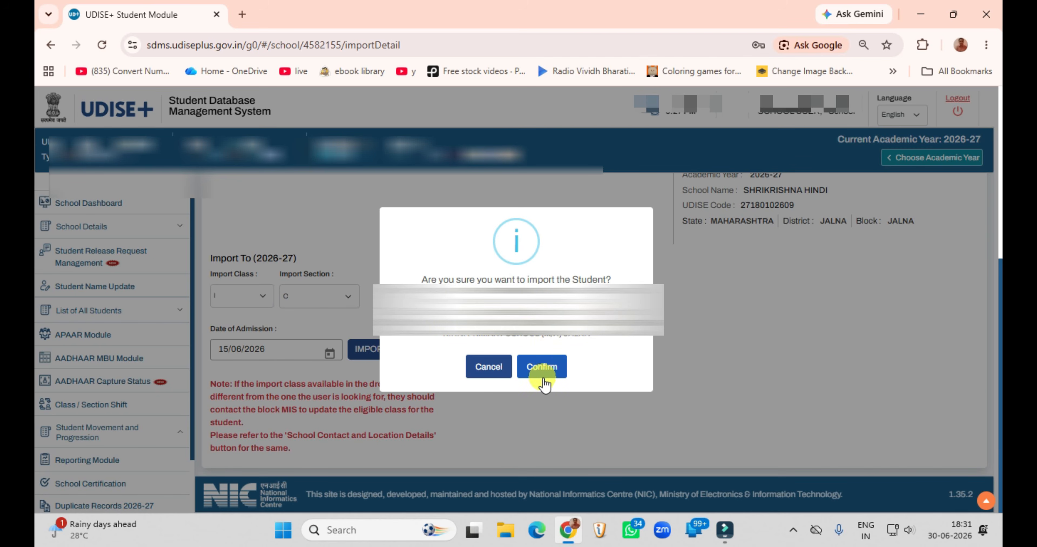
pyautogui.click(542, 367)
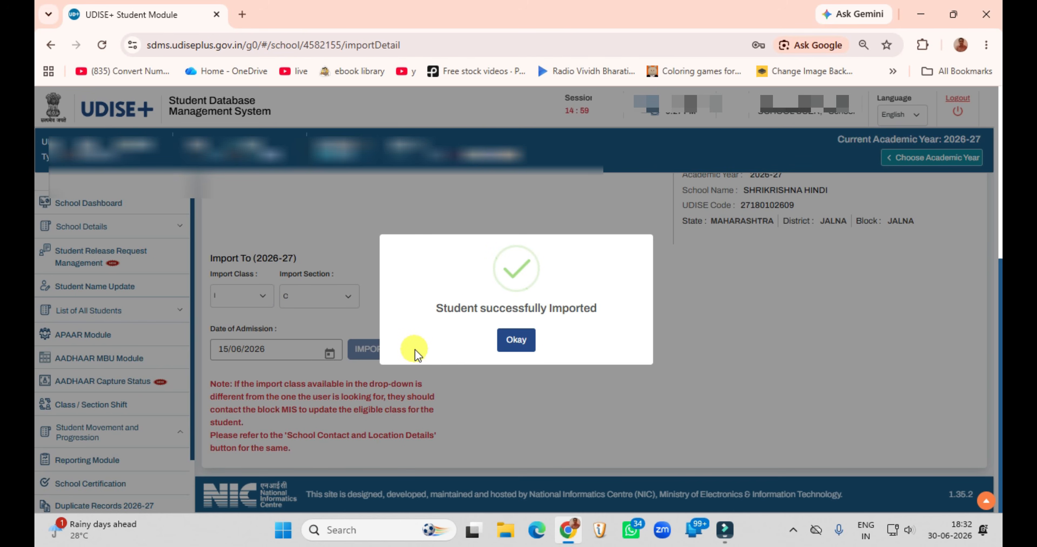
pyautogui.click(502, 348)
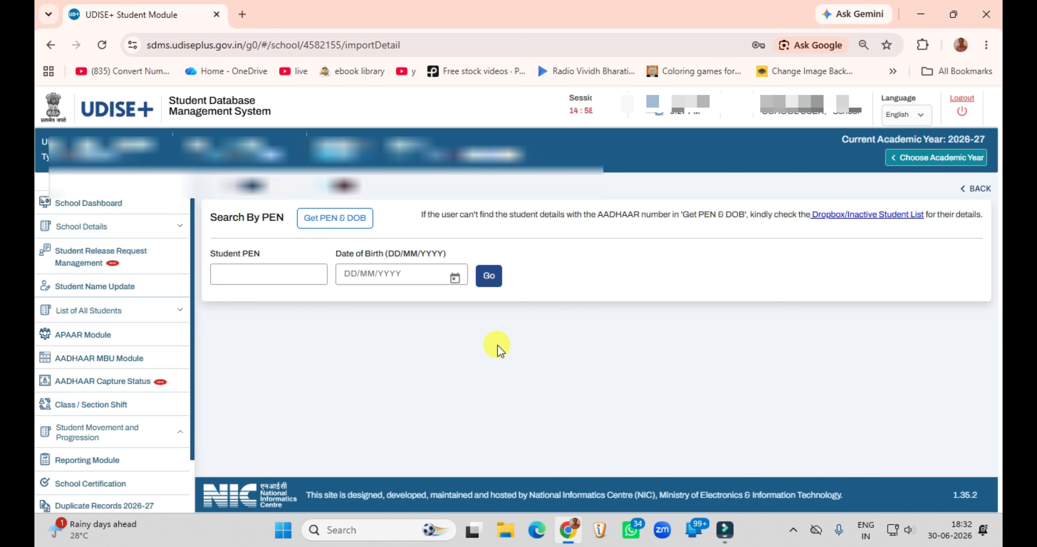